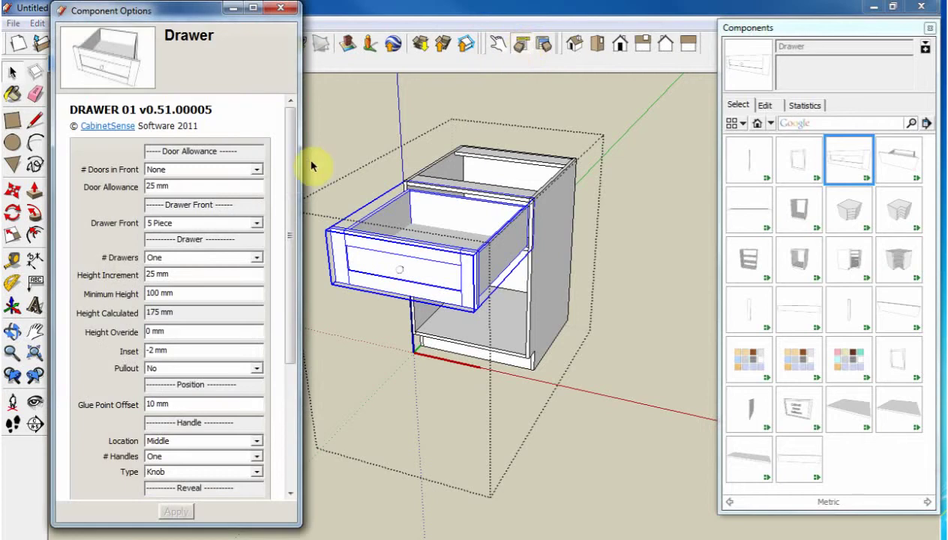
Step: Set the drawer's number of doors in front to Two and apply the change
left_click_drag(292, 171, 291, 136)
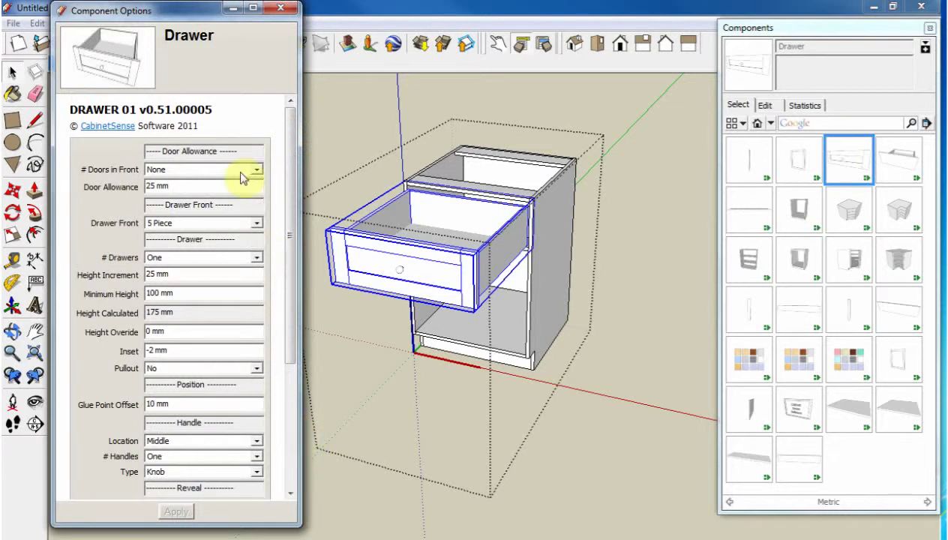
left_click(175, 171)
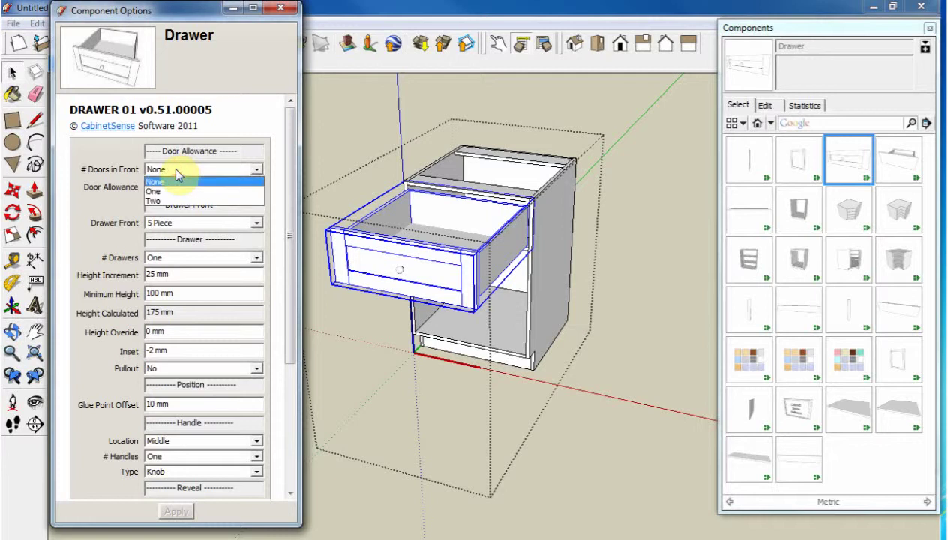
left_click(177, 174)
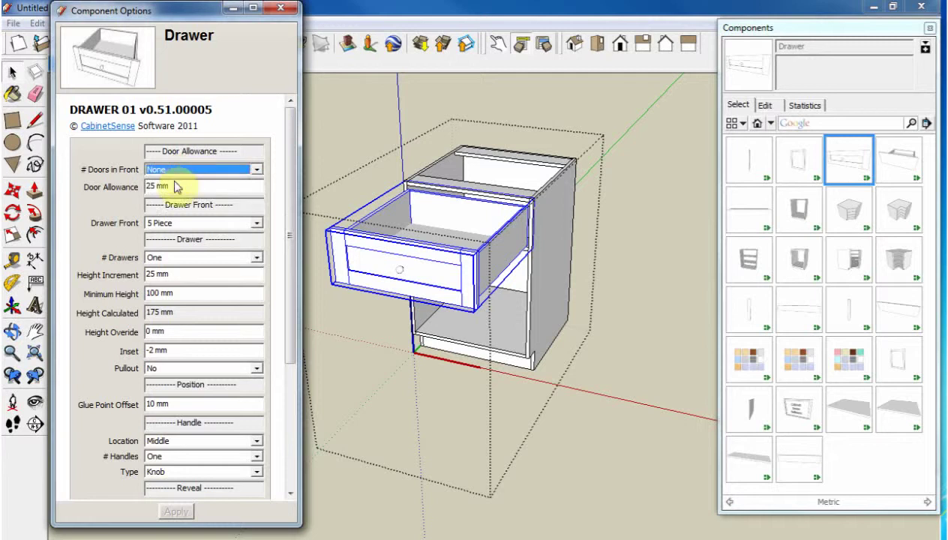
key("Tab")
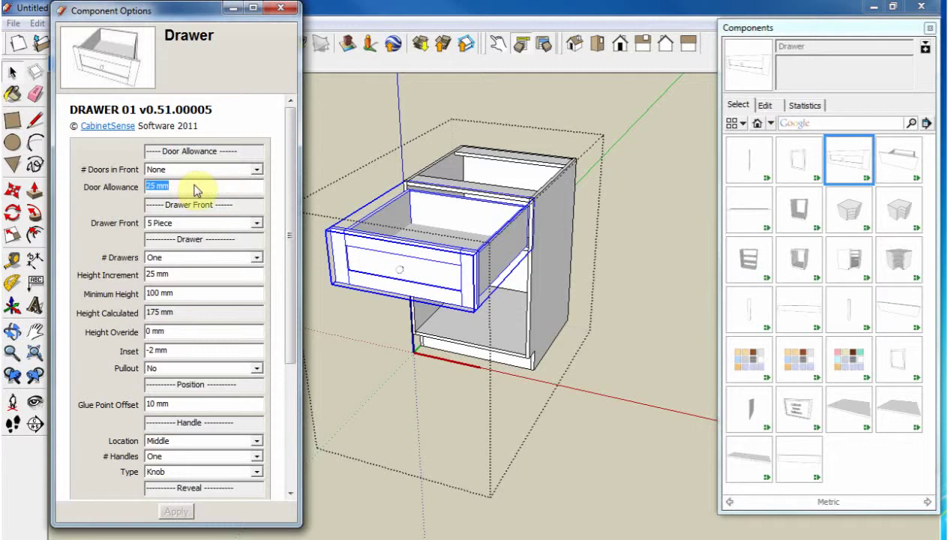
left_click(193, 171)
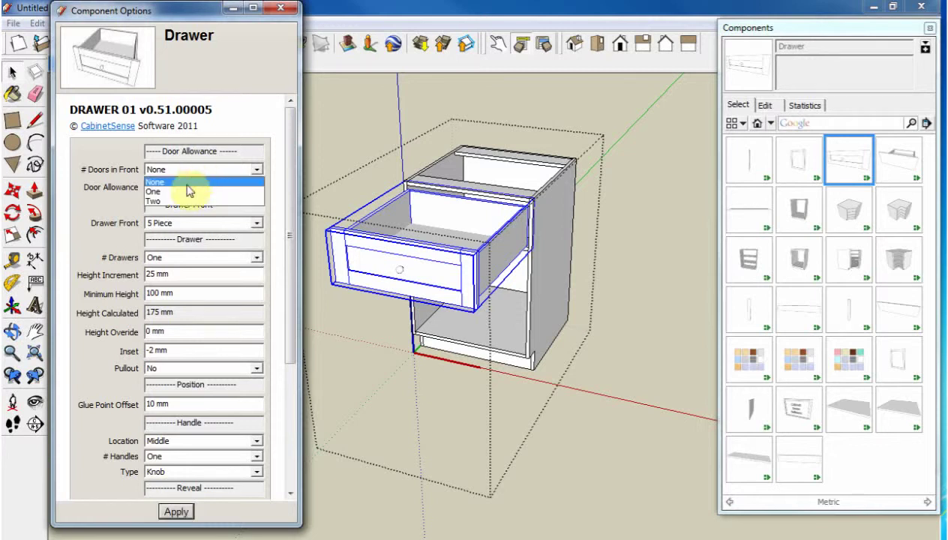
left_click(171, 196)
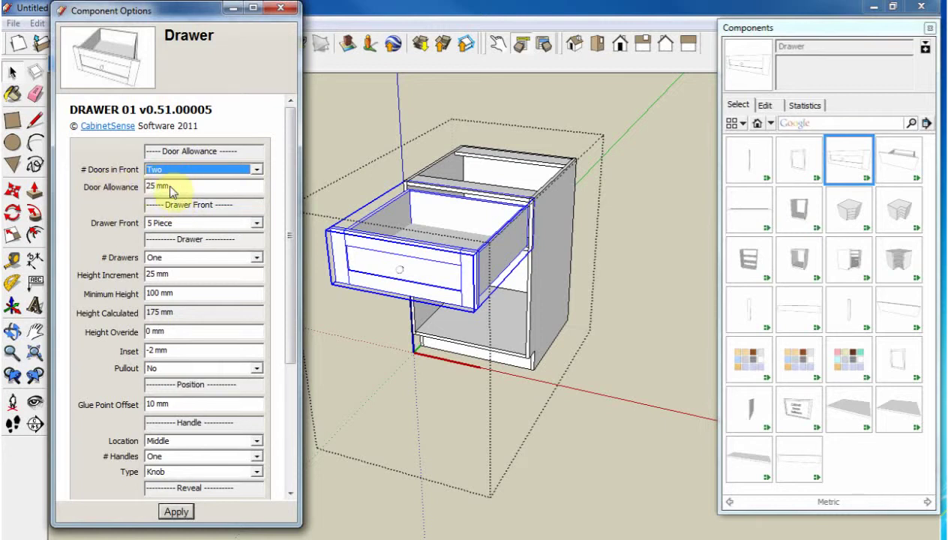
left_click(176, 511)
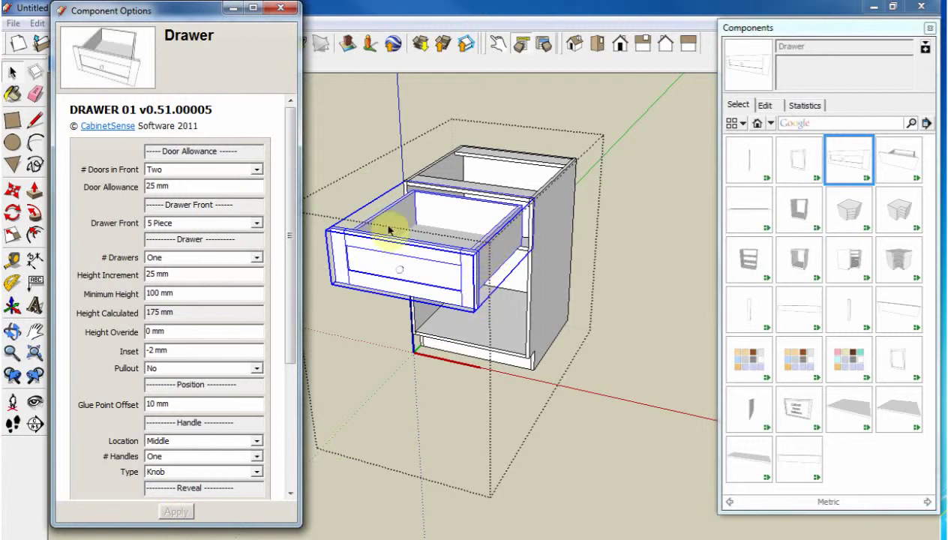
Step: Return the drawer's number of doors in front to None and apply it
left_click(187, 169)
left_click(188, 185)
left_click(176, 511)
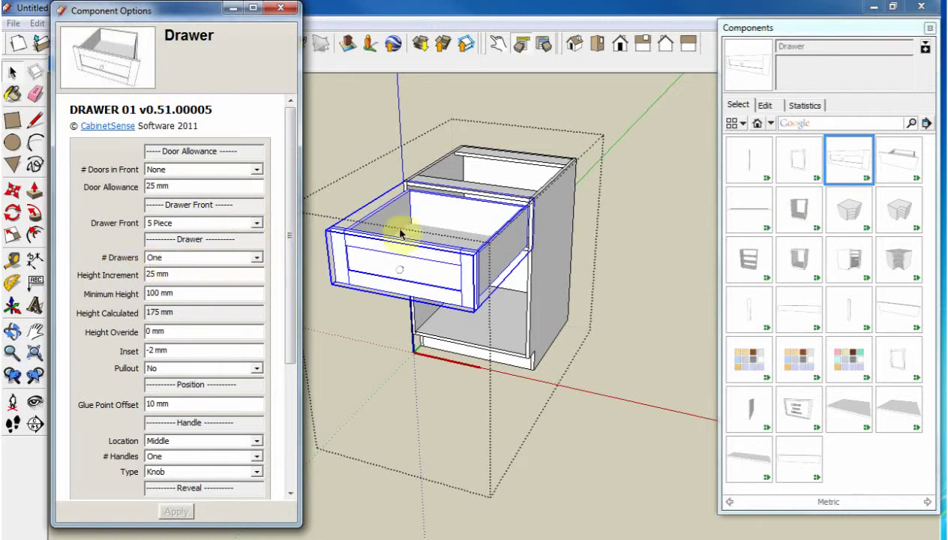
Step: Examine the drawer's count, height increment, minimum height, height override and inset options against the model
left_click(216, 259)
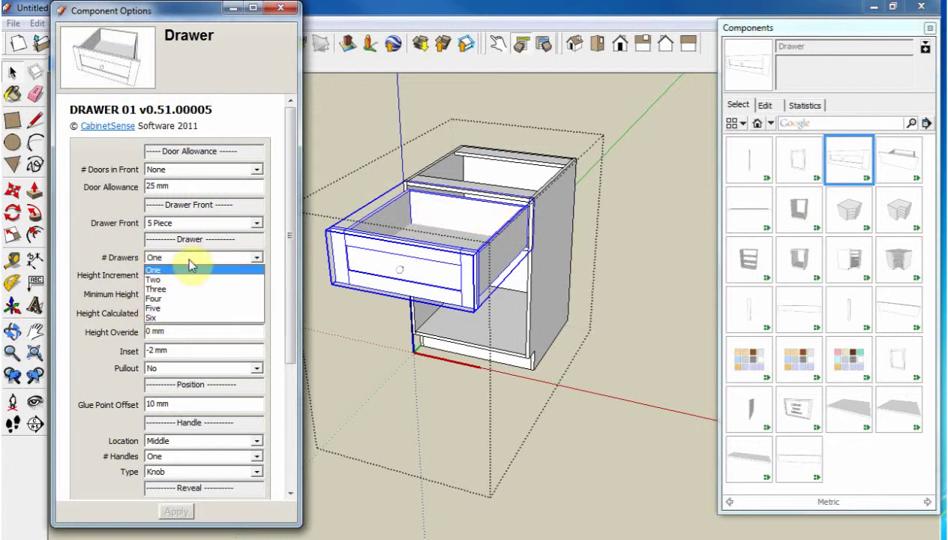
left_click(192, 262)
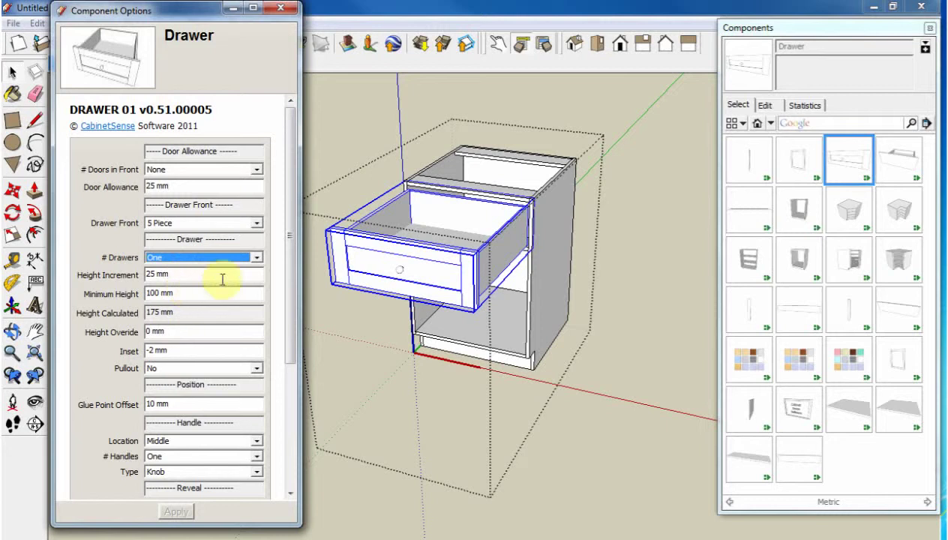
middle_click_drag(452, 298, 533, 206)
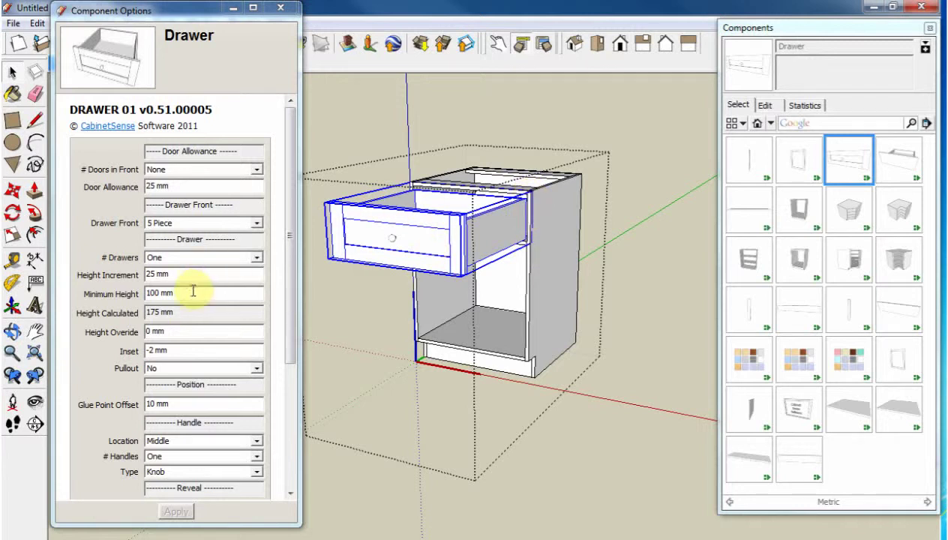
left_click_drag(179, 274, 128, 270)
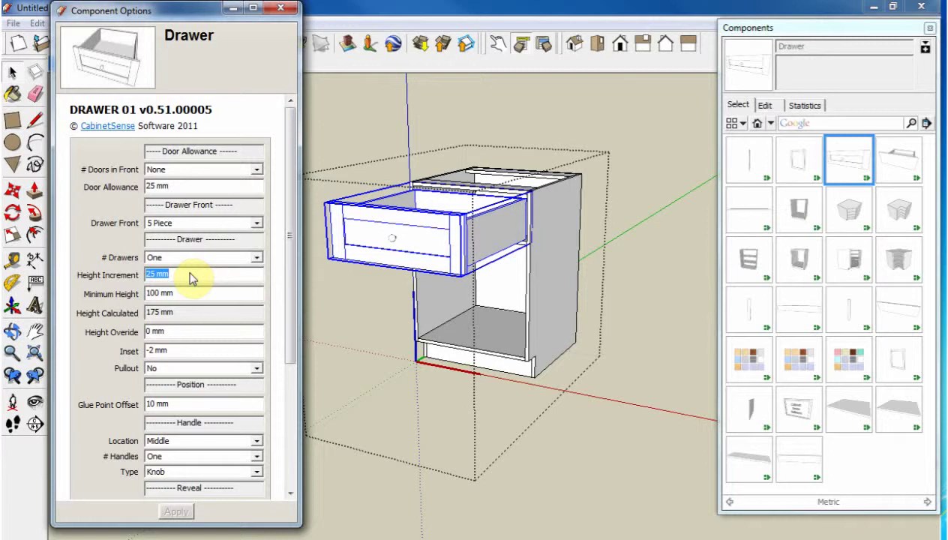
left_click_drag(180, 294, 188, 298)
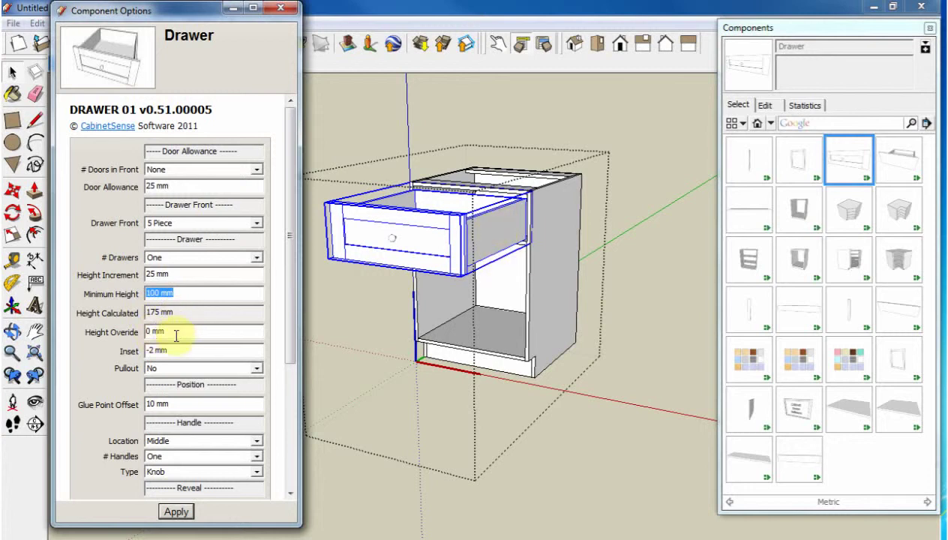
left_click_drag(175, 332, 133, 332)
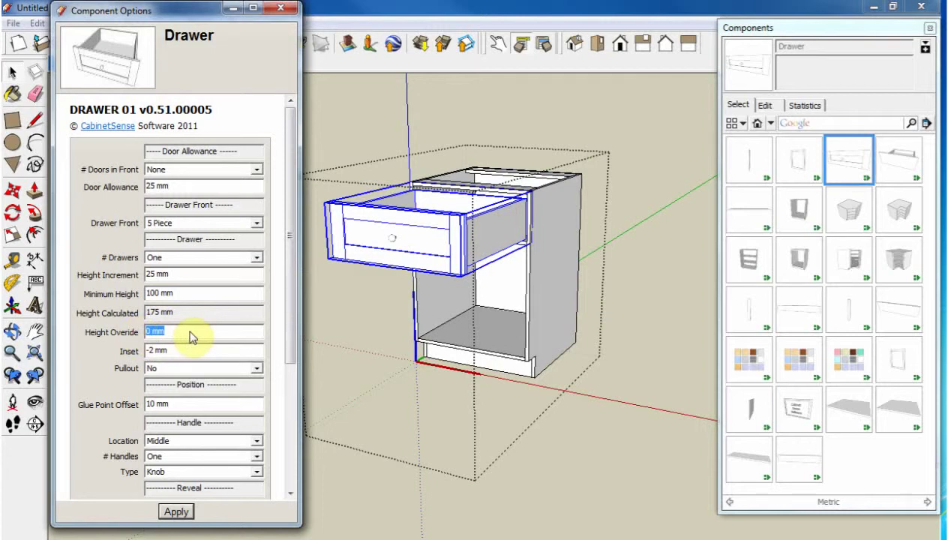
left_click_drag(183, 353, 149, 352)
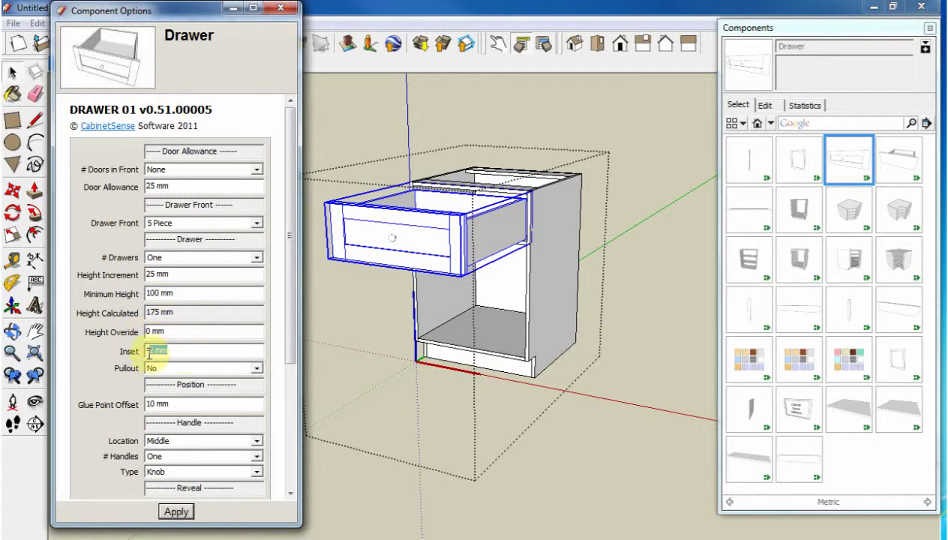
middle_click_drag(476, 249, 552, 258)
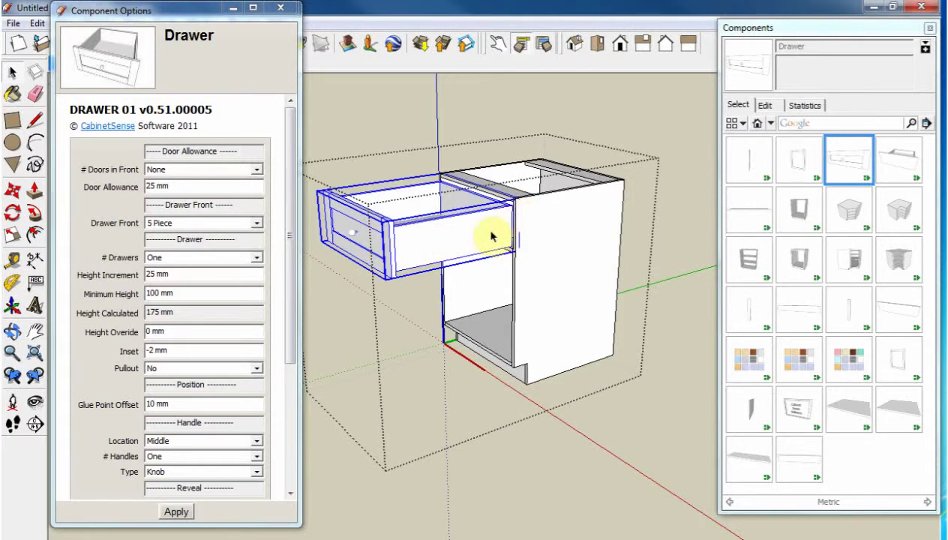
Step: Turn the drawer's Pullout option to Yes and apply it
scroll(293, 315, "down", 2)
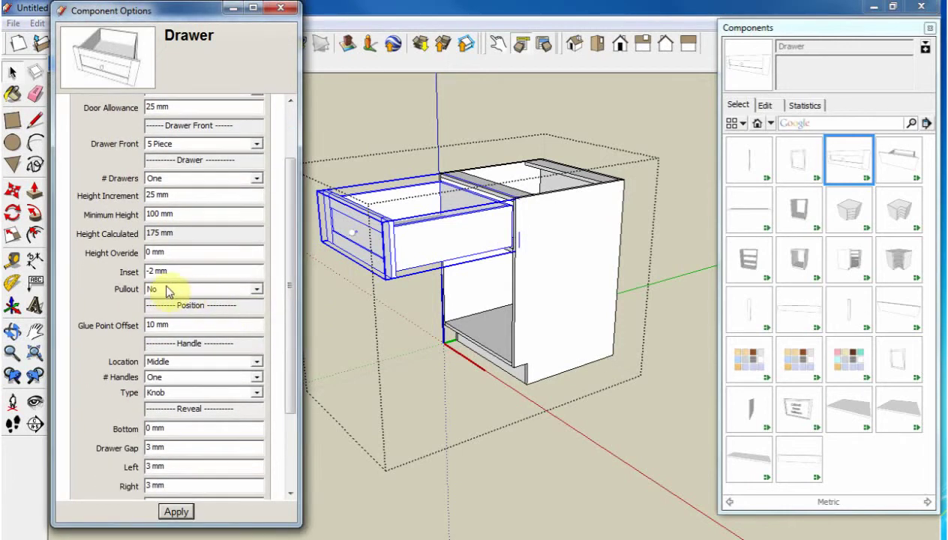
middle_click_drag(359, 313, 454, 274)
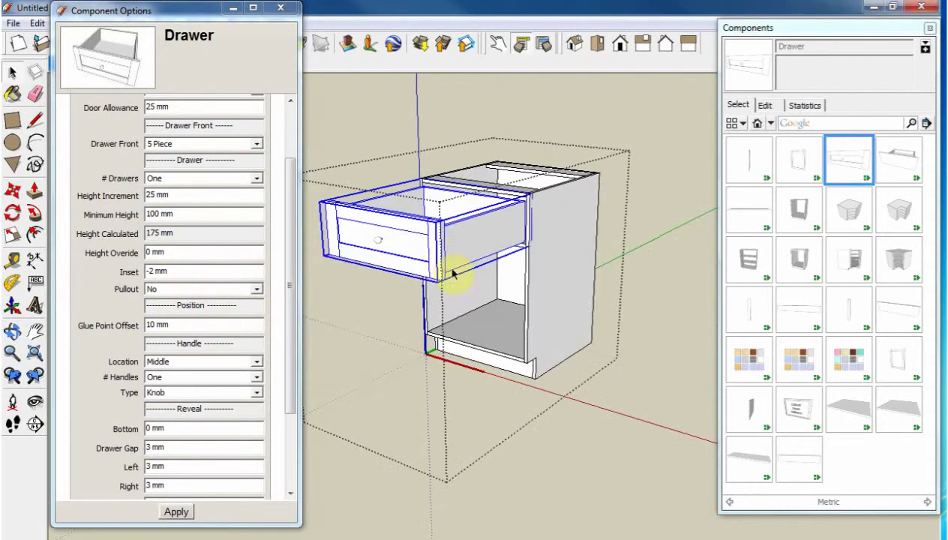
left_click(189, 290)
left_click(183, 313)
left_click(178, 511)
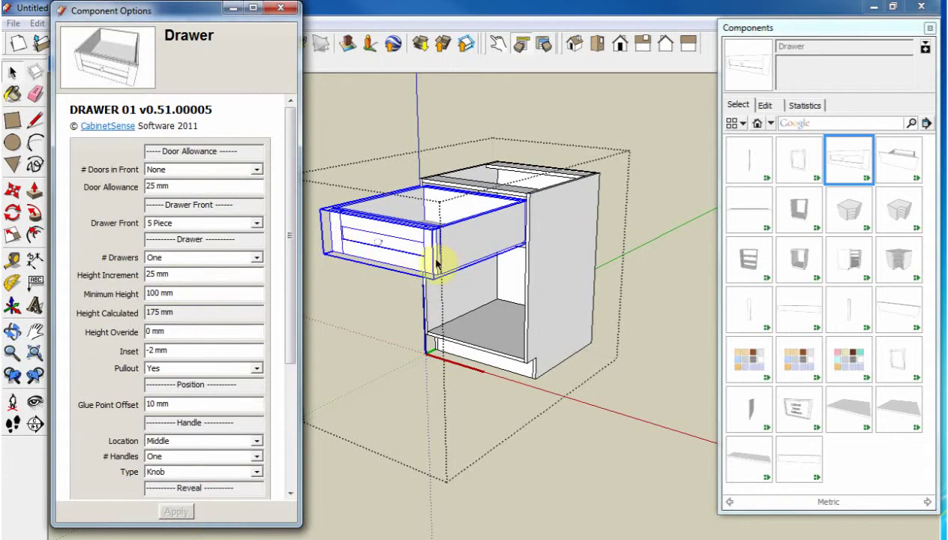
Step: Change the drawer front to Slab and the handle type to None, and apply both changes
left_click(177, 259)
left_click(178, 259)
left_click(177, 223)
left_click(174, 237)
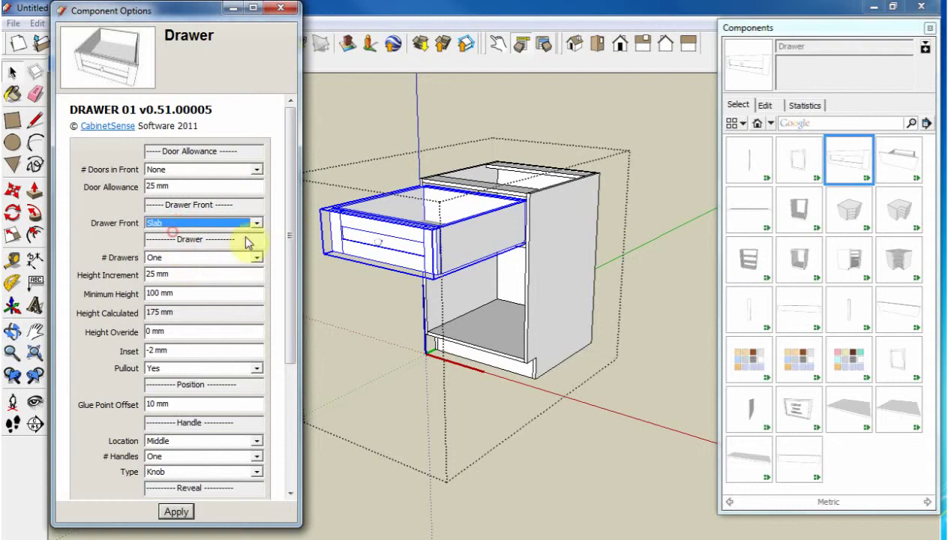
left_click(170, 473)
left_click(170, 484)
left_click(175, 512)
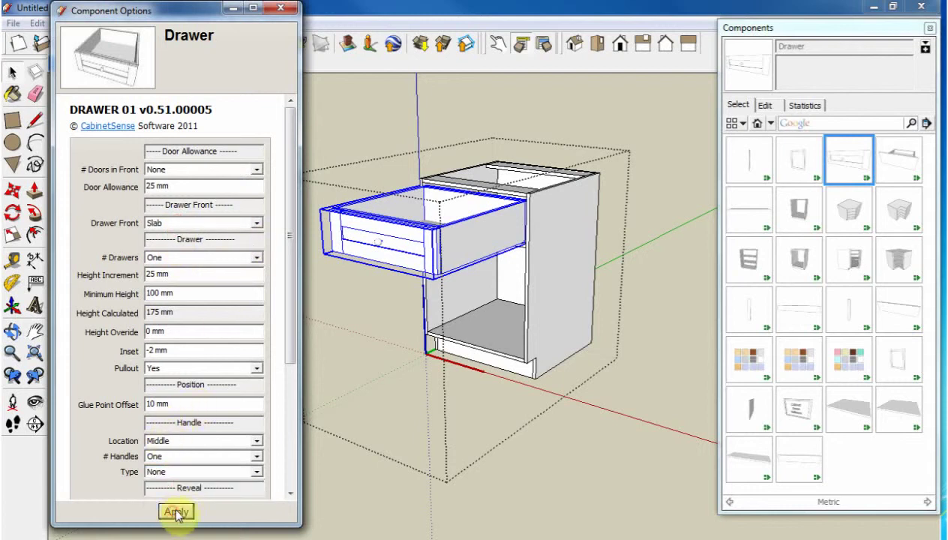
Step: Inspect the slab drawer front and its fit on the cabinet up close from several angles
middle_click_drag(391, 296, 417, 127)
left_click(407, 111)
scroll(470, 232, "up", 3)
middle_click_drag(470, 232, 577, 153)
scroll(446, 173, "up", 3)
scroll(457, 217, "down", 6)
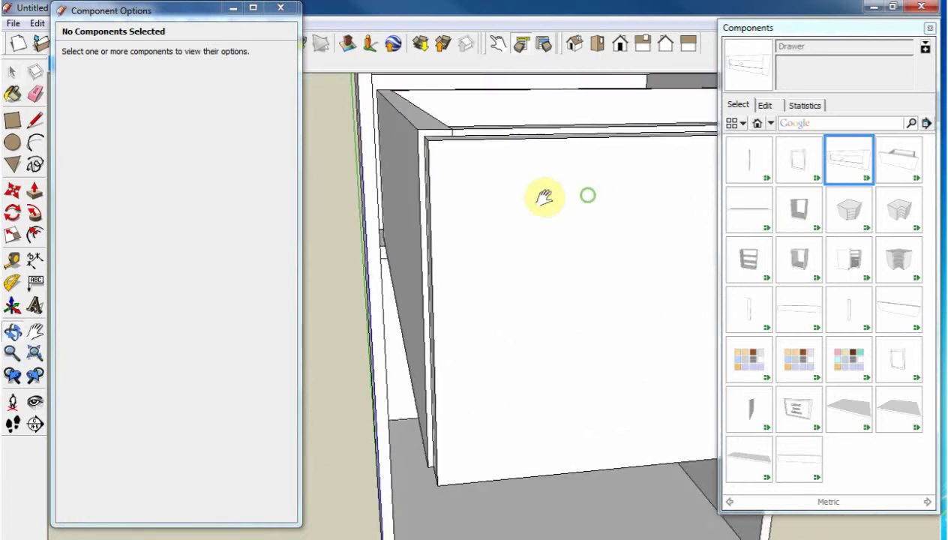
middle_click_drag(628, 212, 410, 174)
scroll(539, 216, "down", 2)
middle_click_drag(629, 231, 480, 219, "shift")
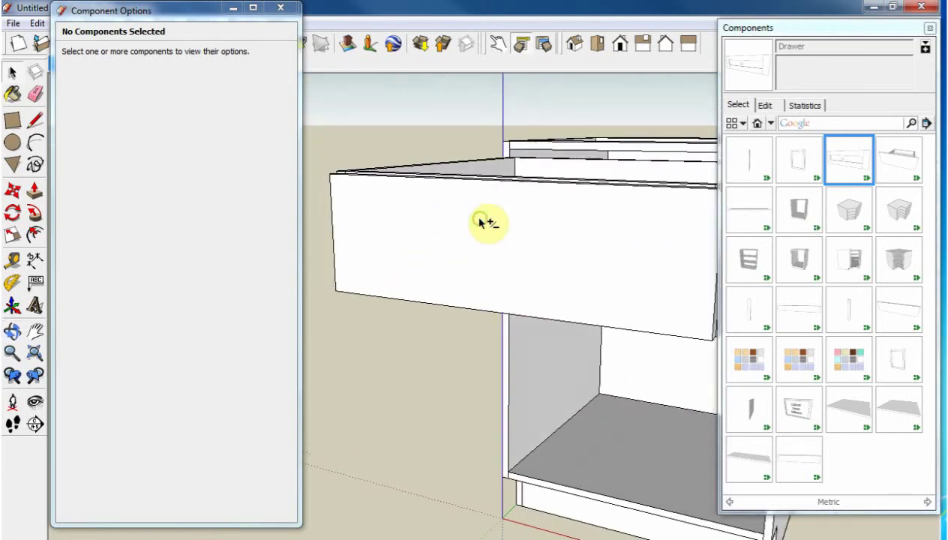
Step: Select the drawer, set its left, right and top reveals to 0 mm, and apply the changes
left_click(484, 223)
double_click(483, 225)
left_click(482, 219)
left_click_drag(291, 264, 288, 399)
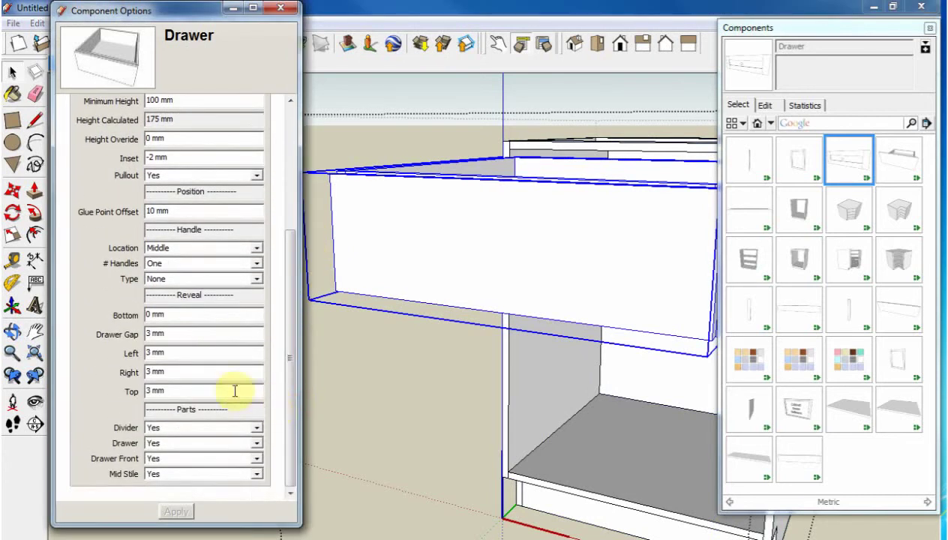
left_click(174, 352)
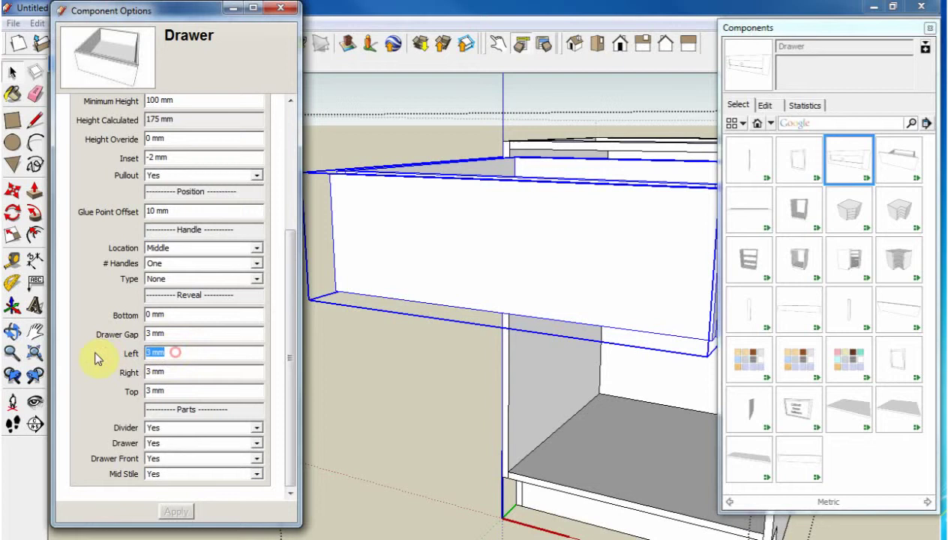
type("0")
left_click(193, 373)
type("0")
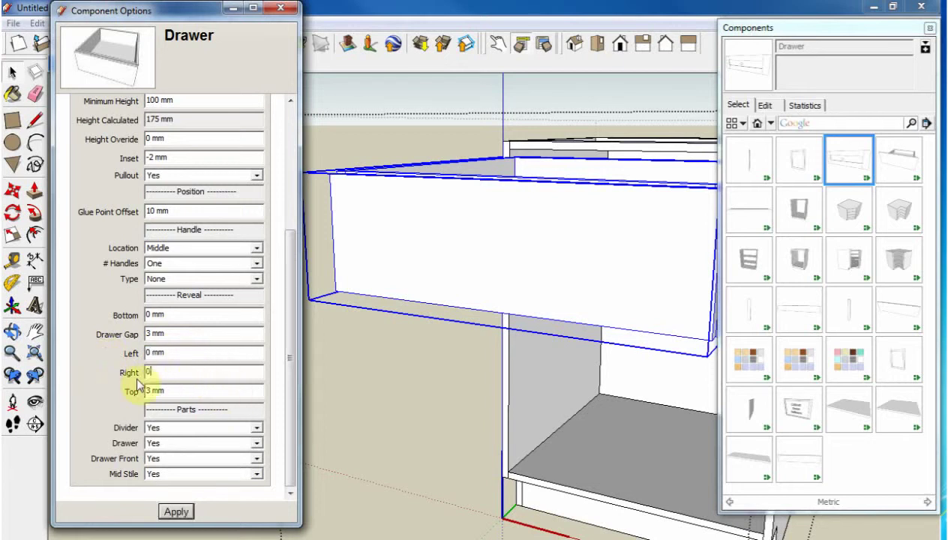
left_click(167, 389)
type("0")
left_click(179, 511)
Step: Set the drawer's top reveal to -12 mm and apply it
middle_click_drag(522, 234, 599, 250)
middle_click_drag(432, 238, 383, 254)
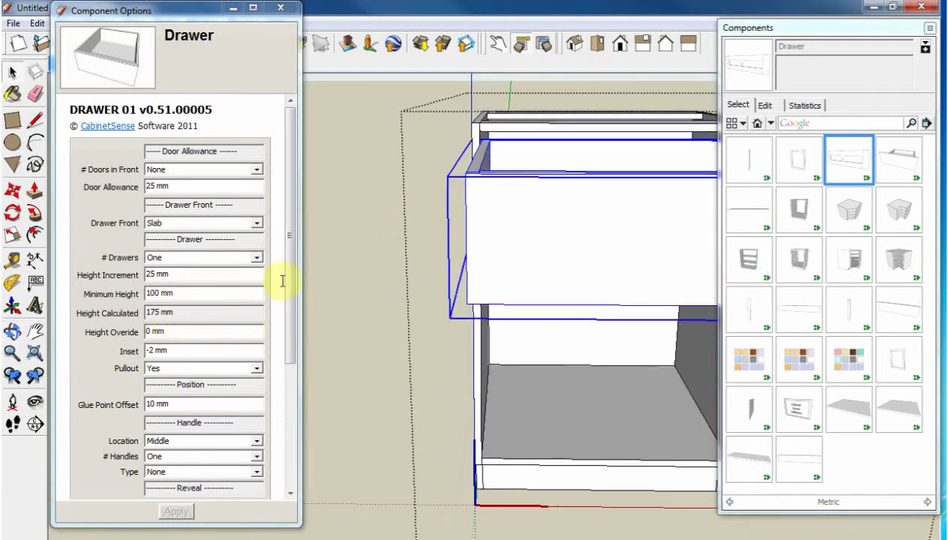
left_click_drag(294, 278, 290, 381)
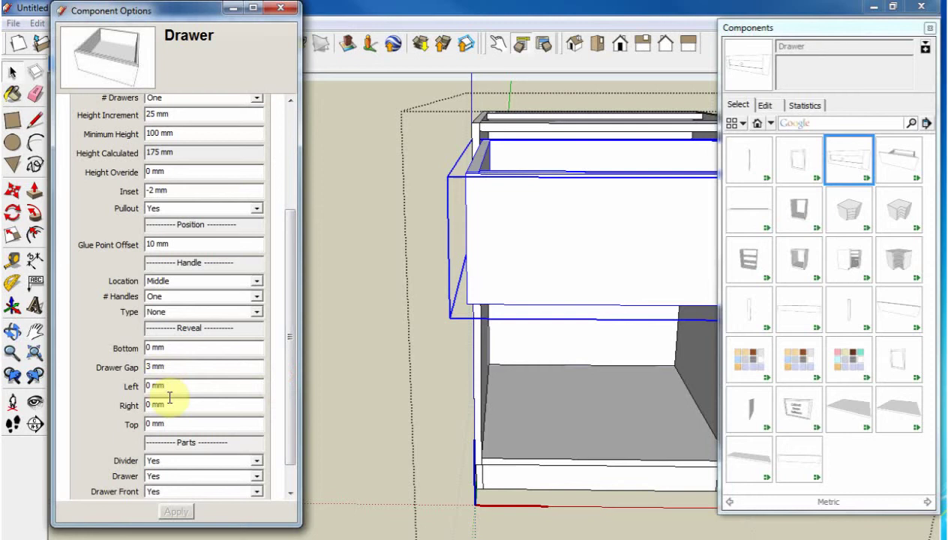
left_click(182, 421)
type("-12")
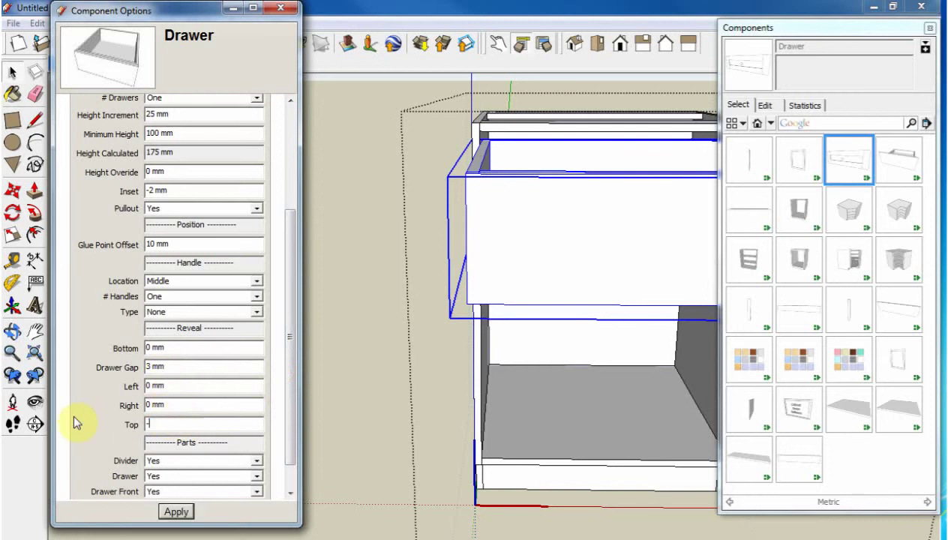
key("Return")
Step: Examine the pulled-out drawer and the divider beneath it alongside the glue point offset, reveal and parts options
middle_click_drag(394, 241, 525, 250)
middle_click_drag(514, 206, 401, 181)
scroll(361, 193, "down", 1)
middle_click_drag(373, 192, 453, 198, "shift")
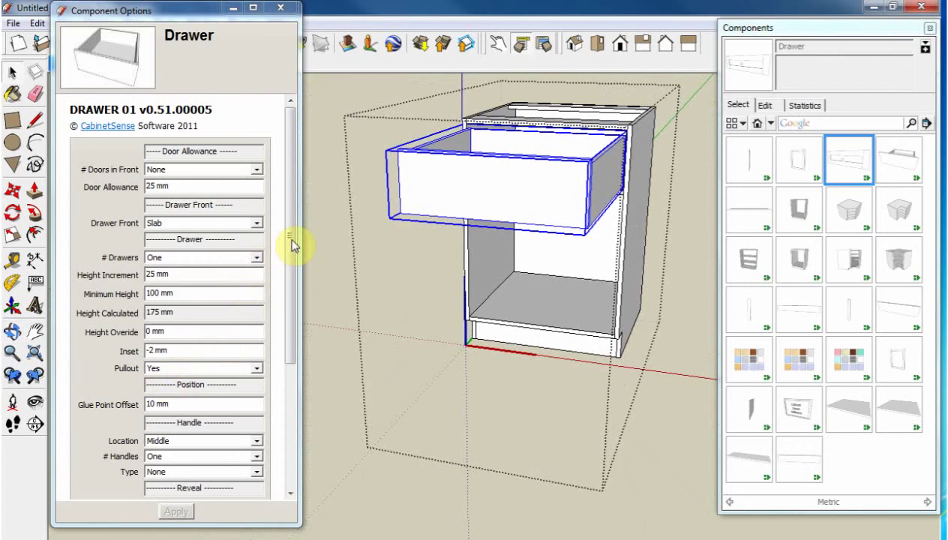
left_click_drag(292, 243, 296, 275)
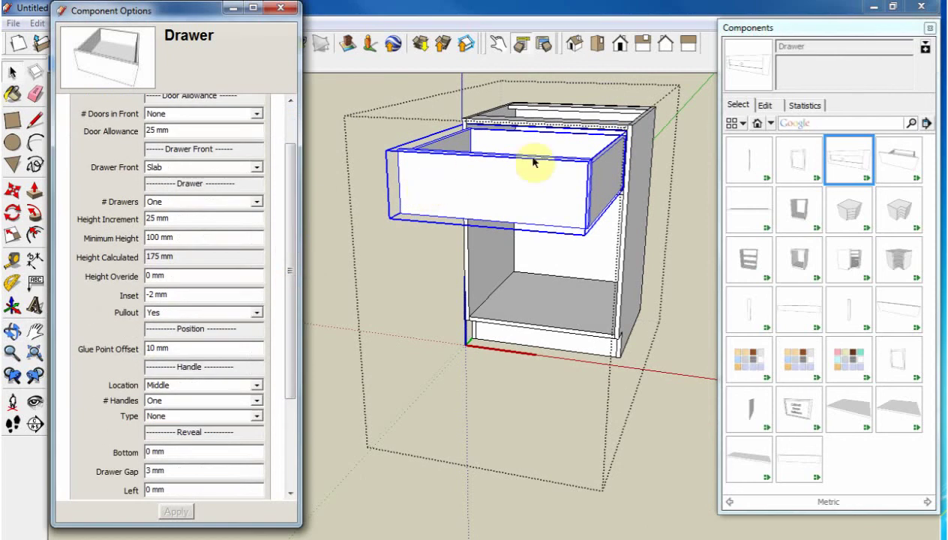
middle_click_drag(556, 184, 510, 193)
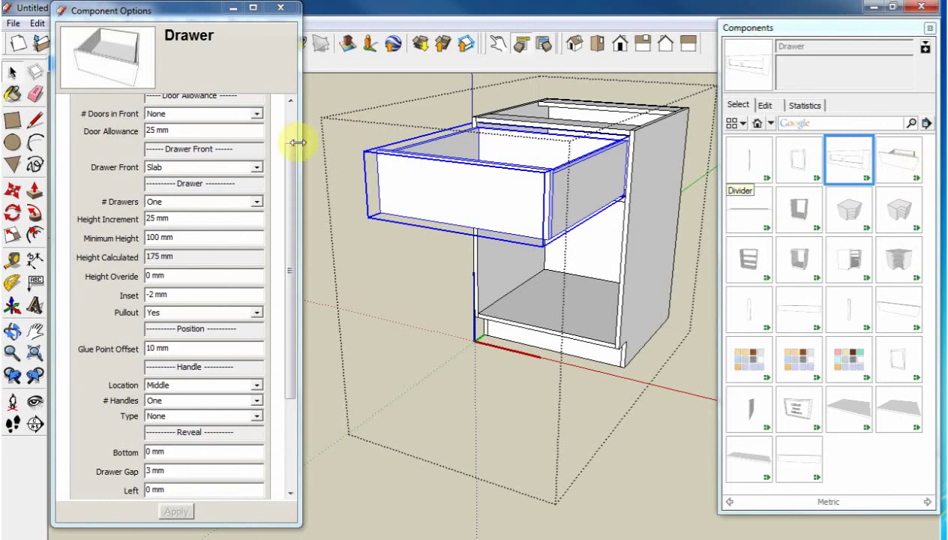
left_click(293, 183)
left_click_drag(293, 183, 278, 275)
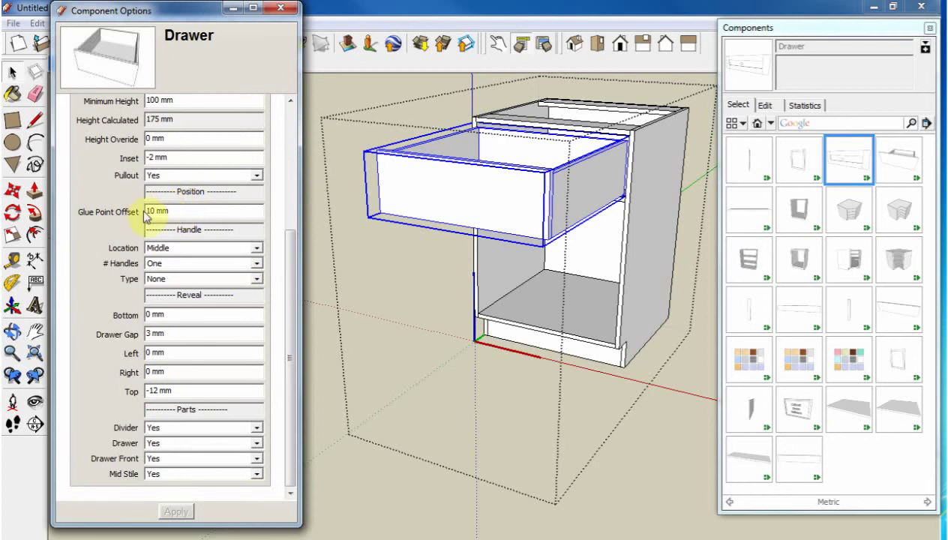
middle_click_drag(479, 206, 529, 153)
scroll(675, 214, "up", 4)
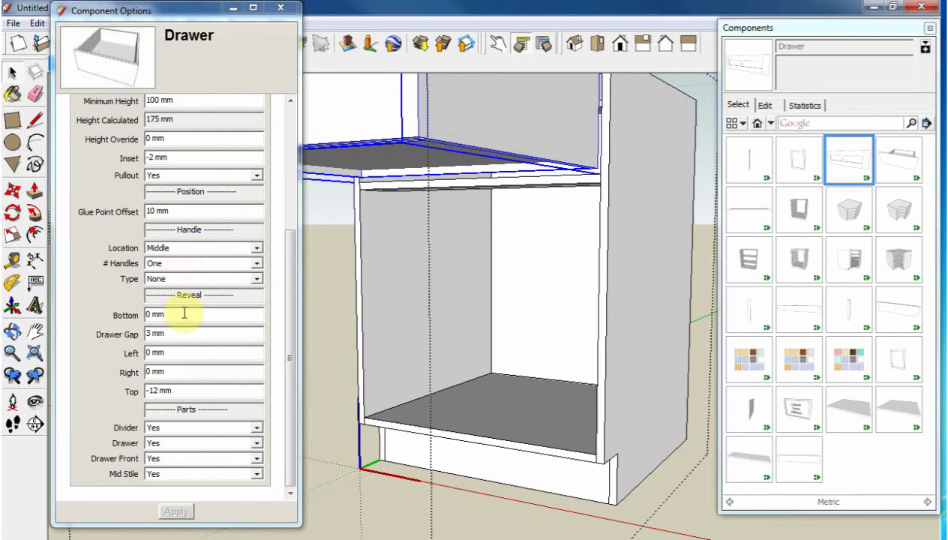
left_click_drag(291, 255, 291, 283)
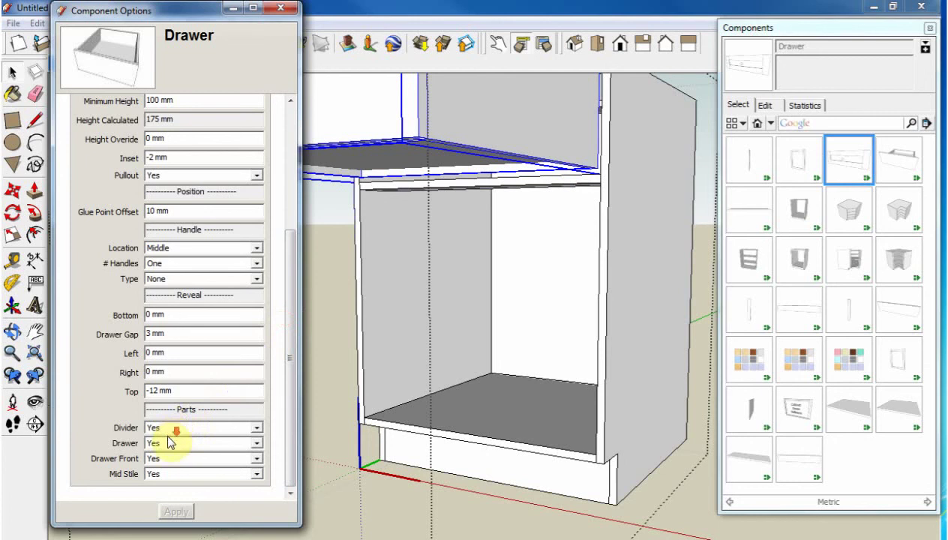
middle_click_drag(345, 303, 423, 313)
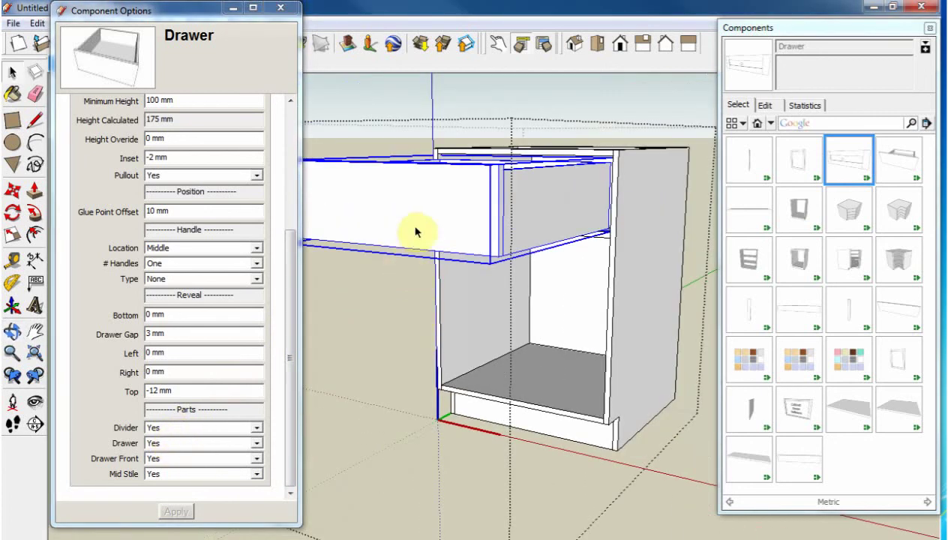